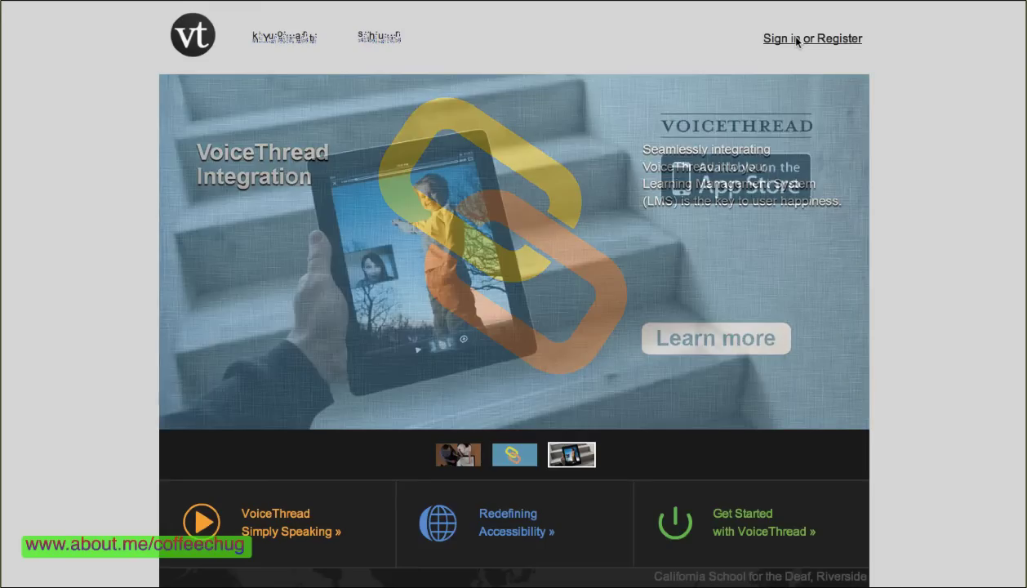
Sign in with the team account's e-mail and password, declining Safari's offer to save the password
click(797, 40)
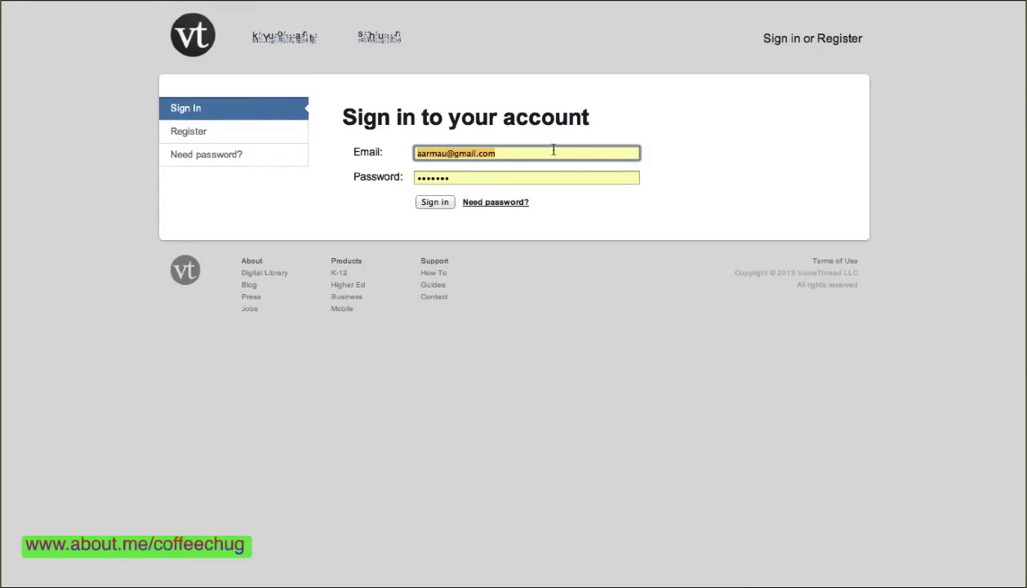
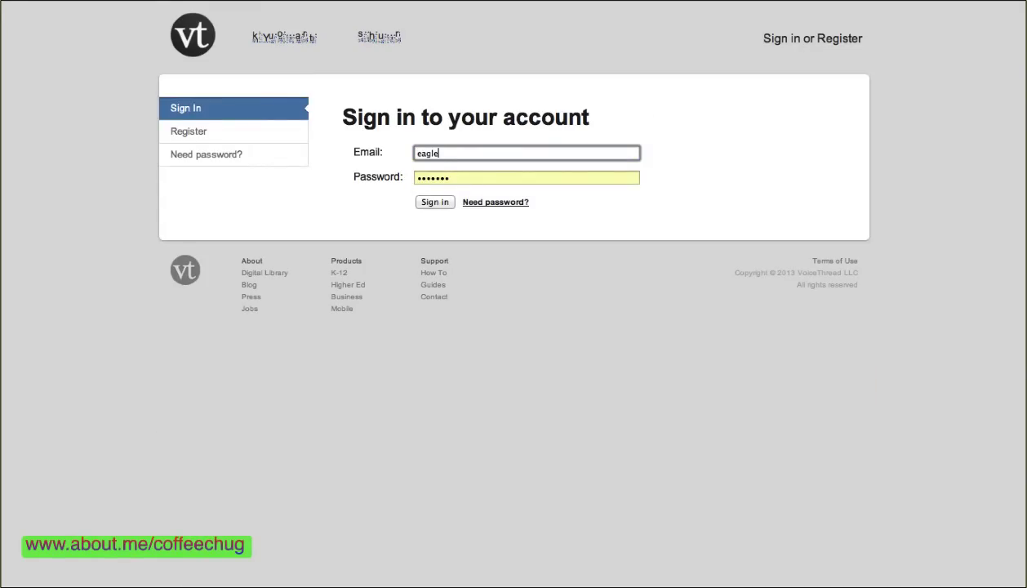
key(Tab)
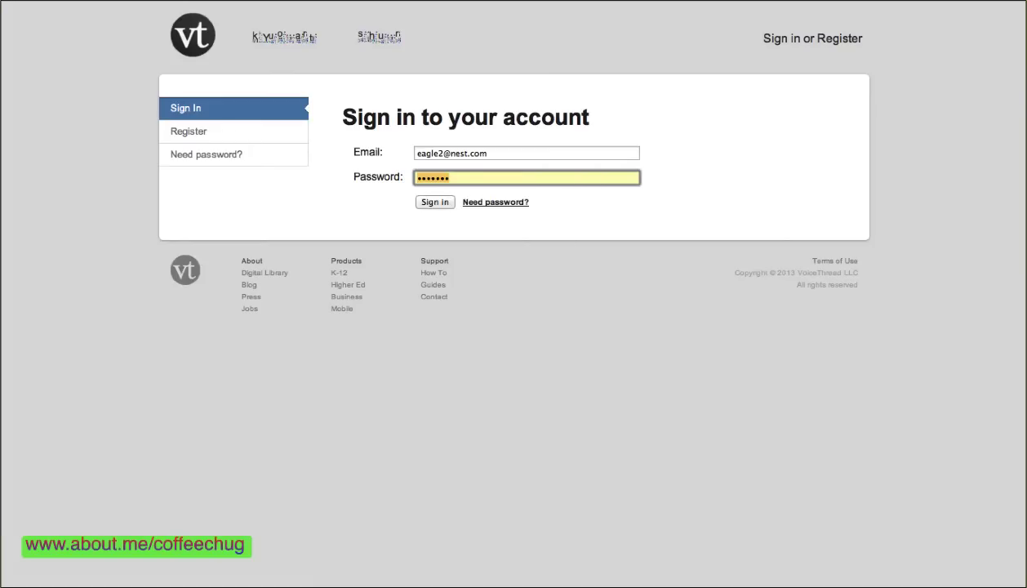
key(Return)
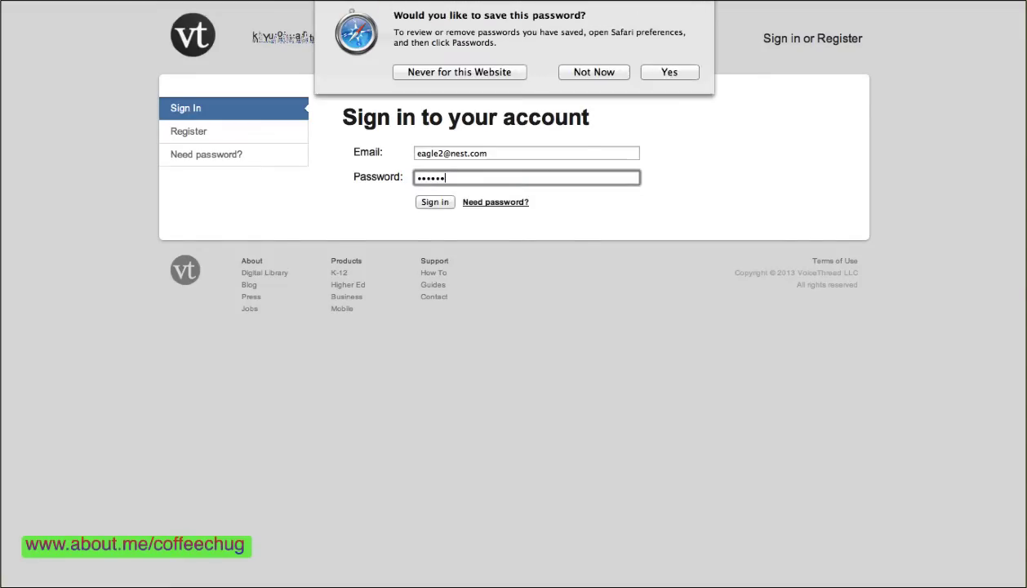
click(594, 72)
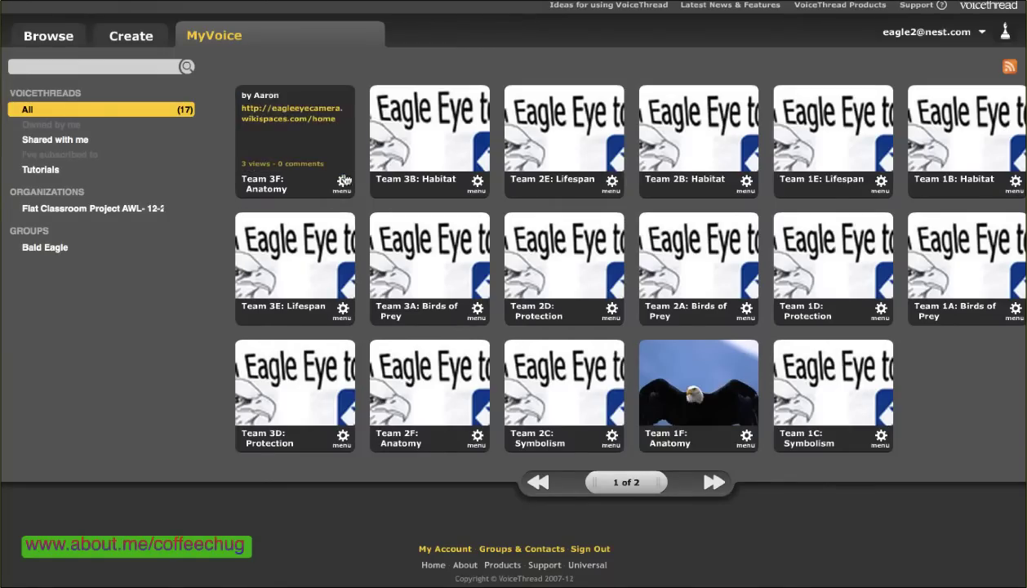
Choose Edit from the Team 3B: Habitat thumbnail's gear menu on MyVoice
click(477, 181)
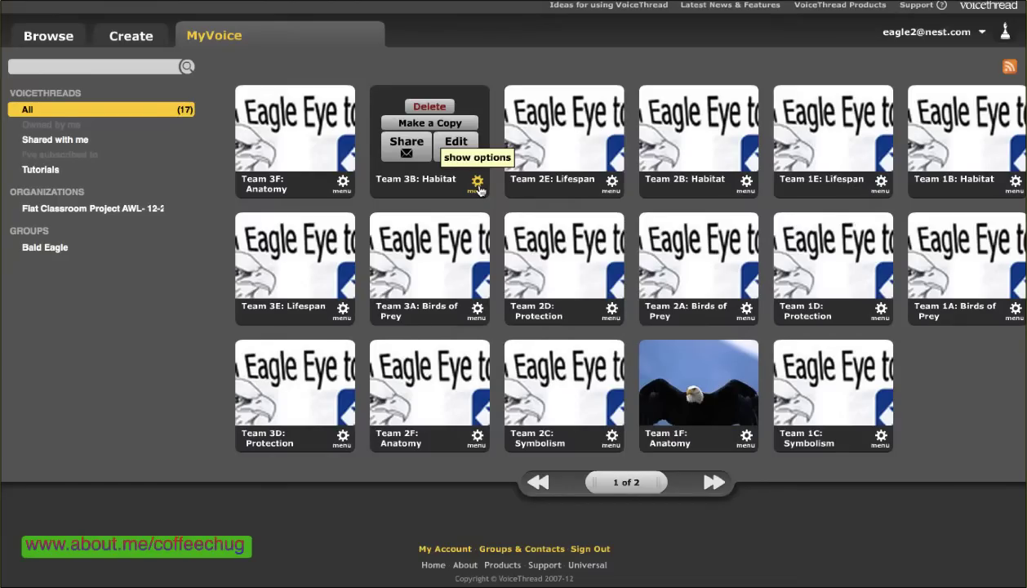
click(456, 145)
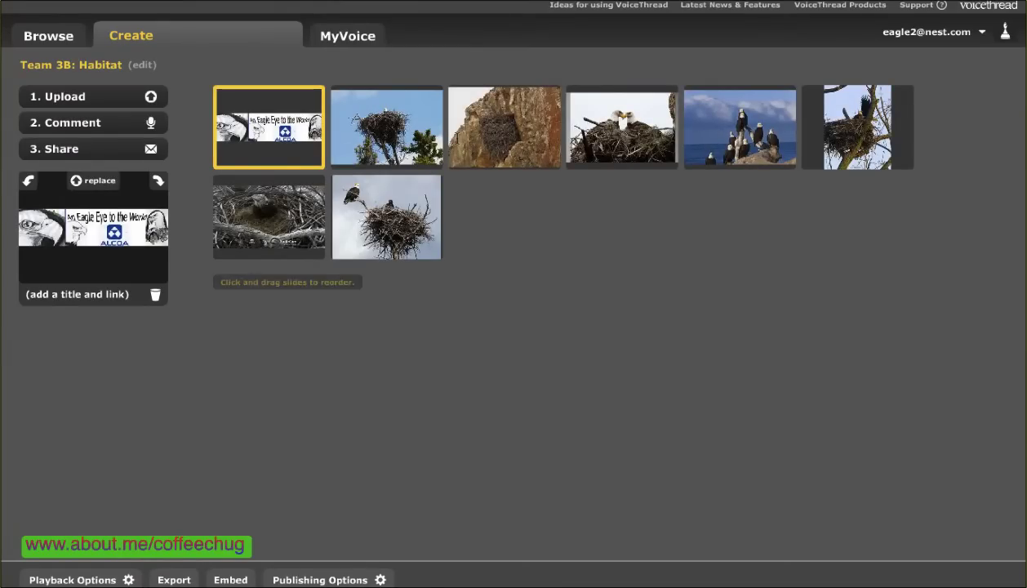
Preview slides two through eight of Team 3B: Habitat, then show the upload source choices
click(356, 123)
click(508, 135)
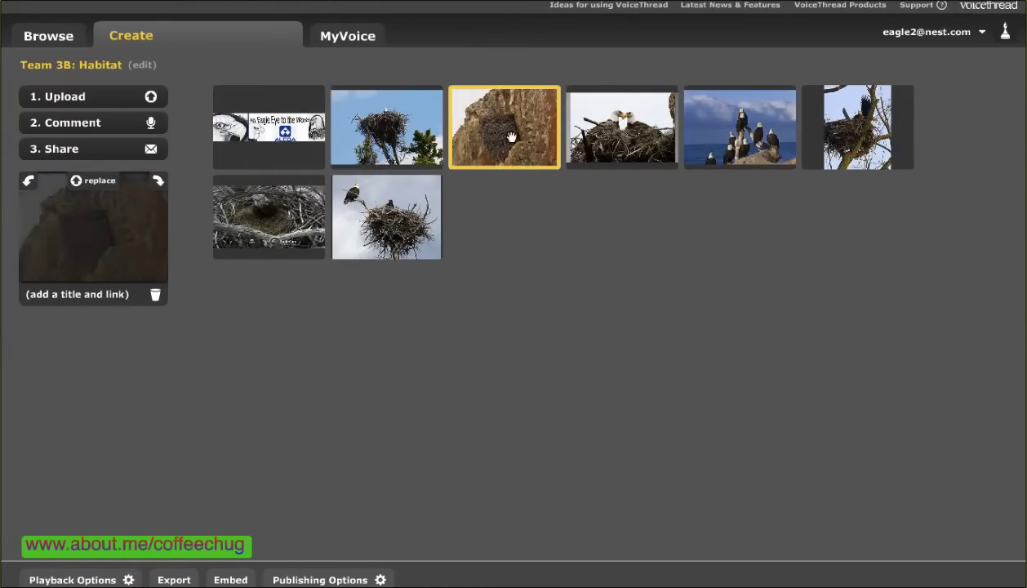
click(644, 135)
click(709, 137)
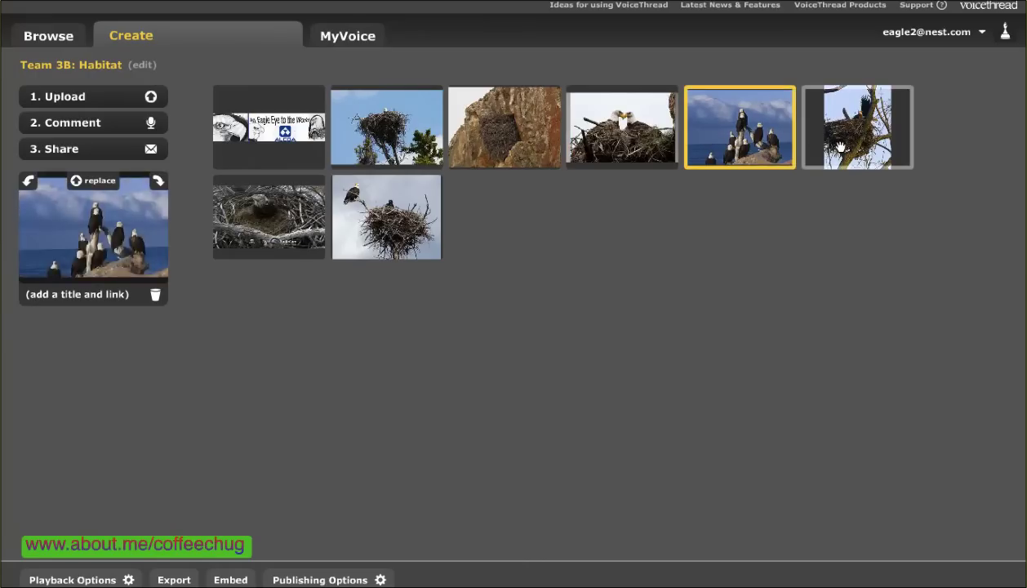
click(840, 147)
click(392, 214)
click(298, 226)
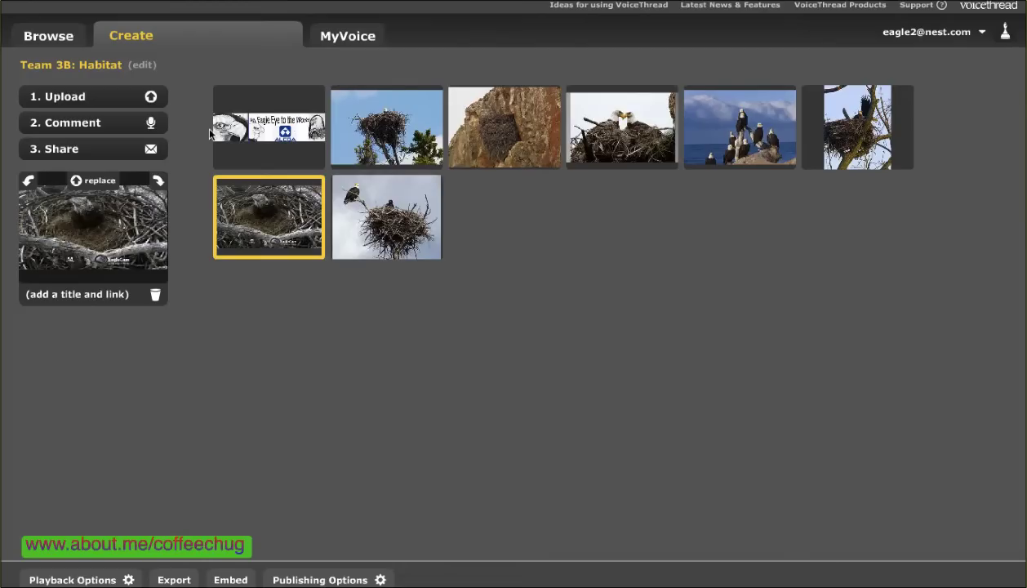
click(80, 99)
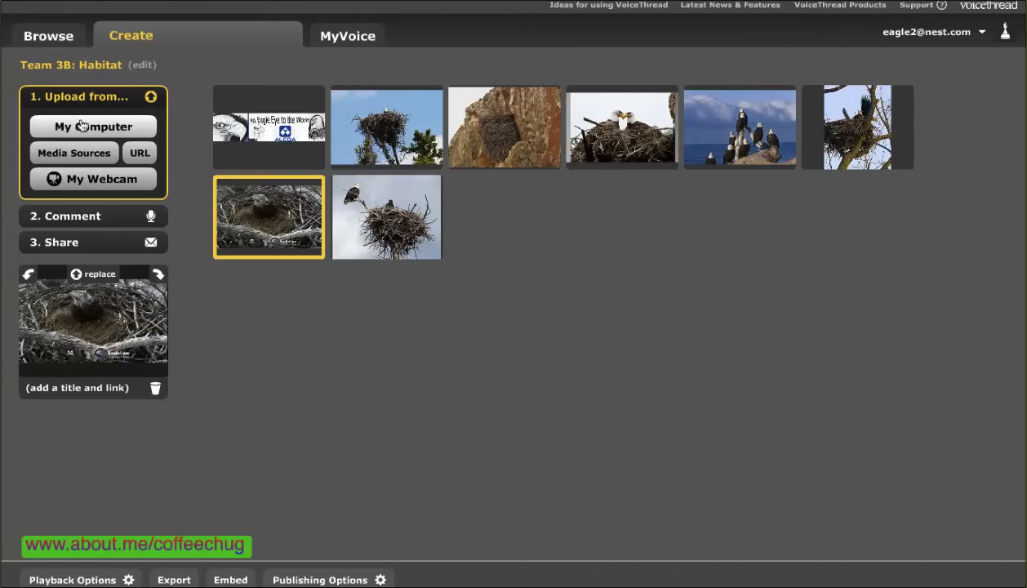
click(82, 126)
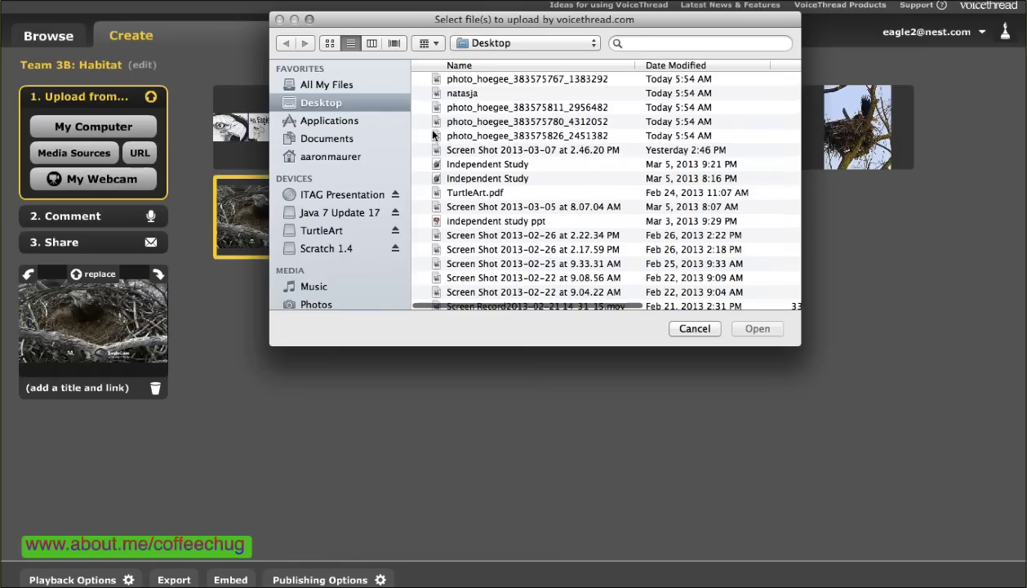
click(482, 79)
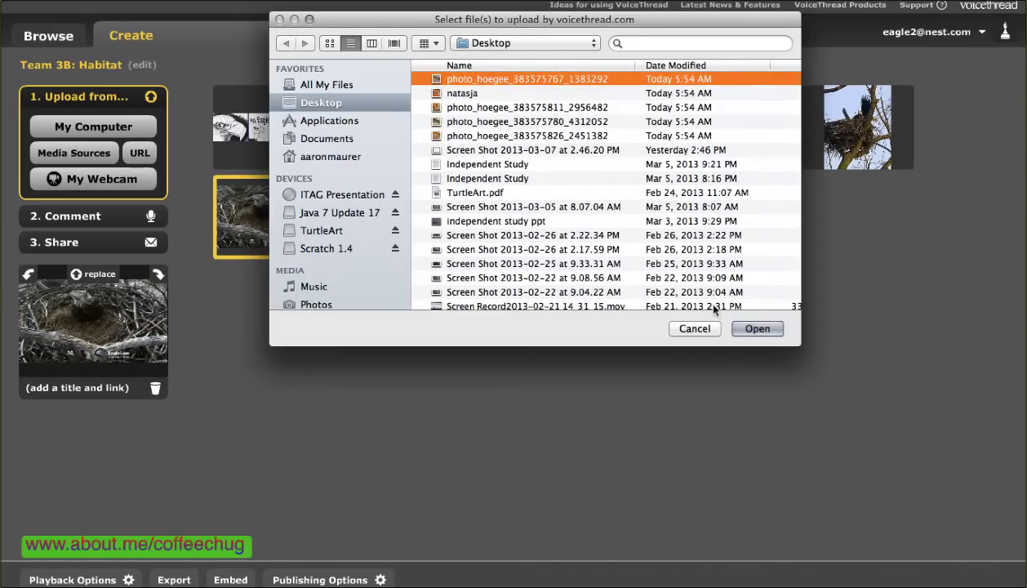
click(755, 329)
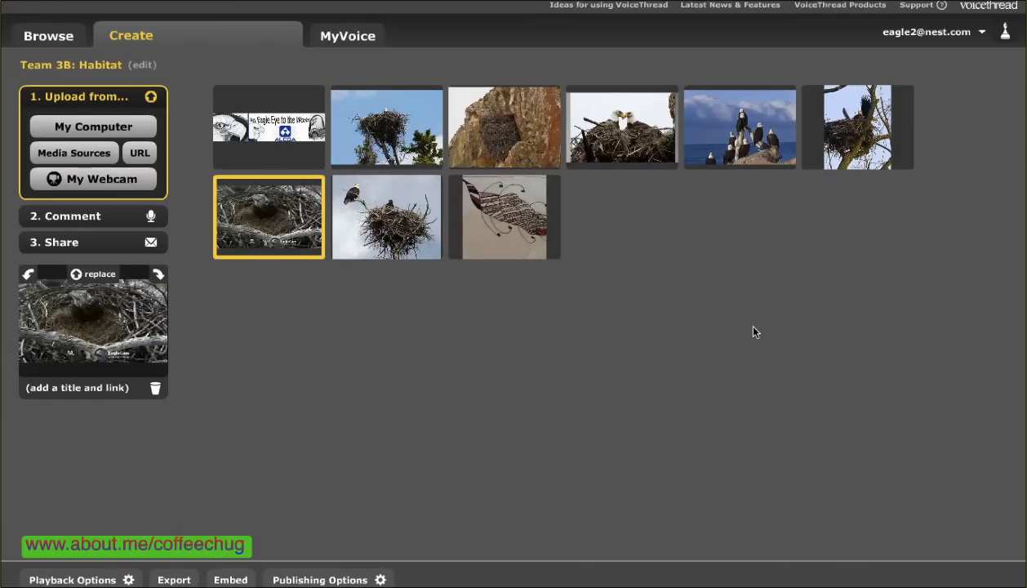
click(504, 202)
click(156, 296)
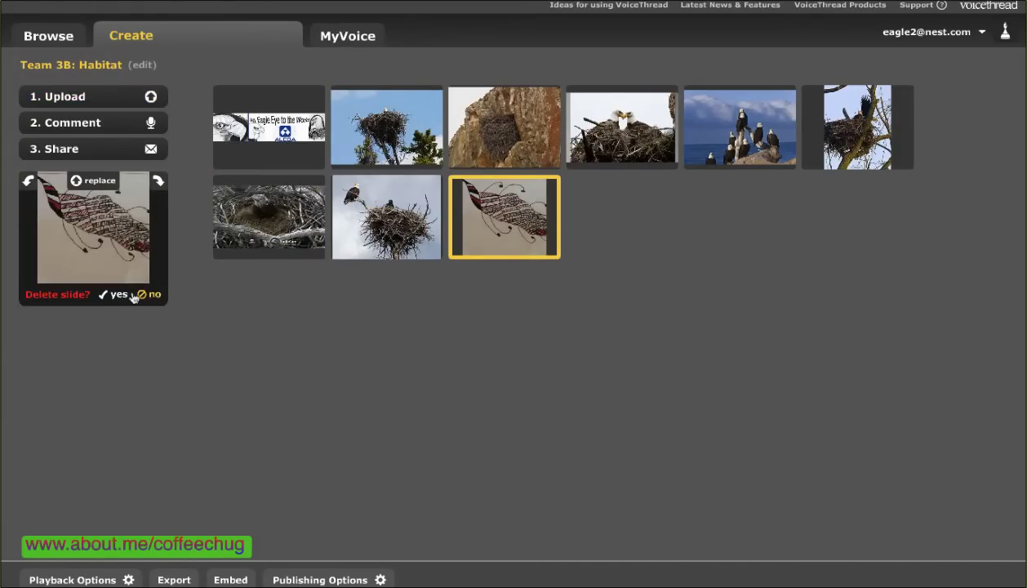
click(118, 296)
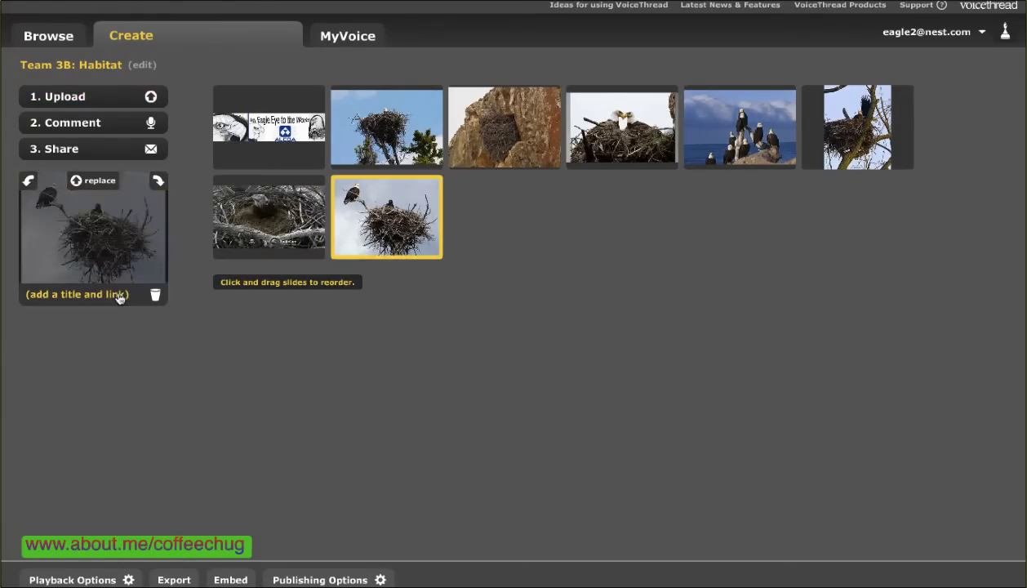
click(87, 96)
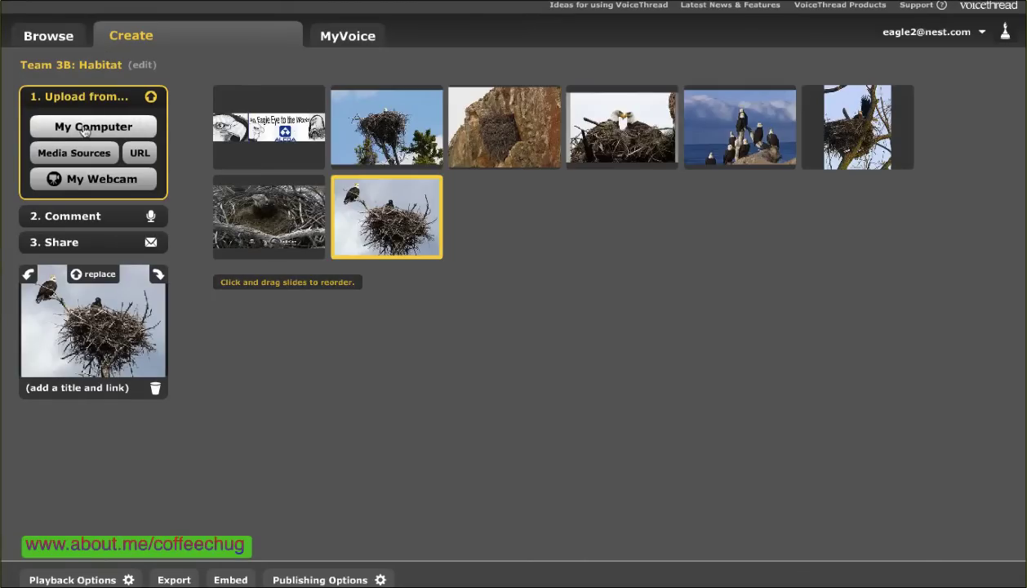
click(84, 126)
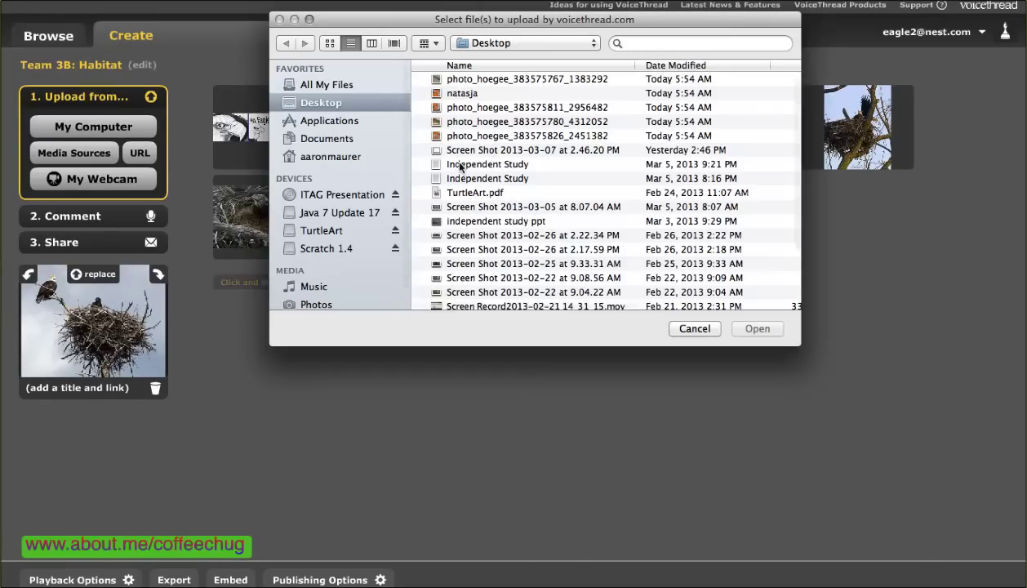
click(694, 329)
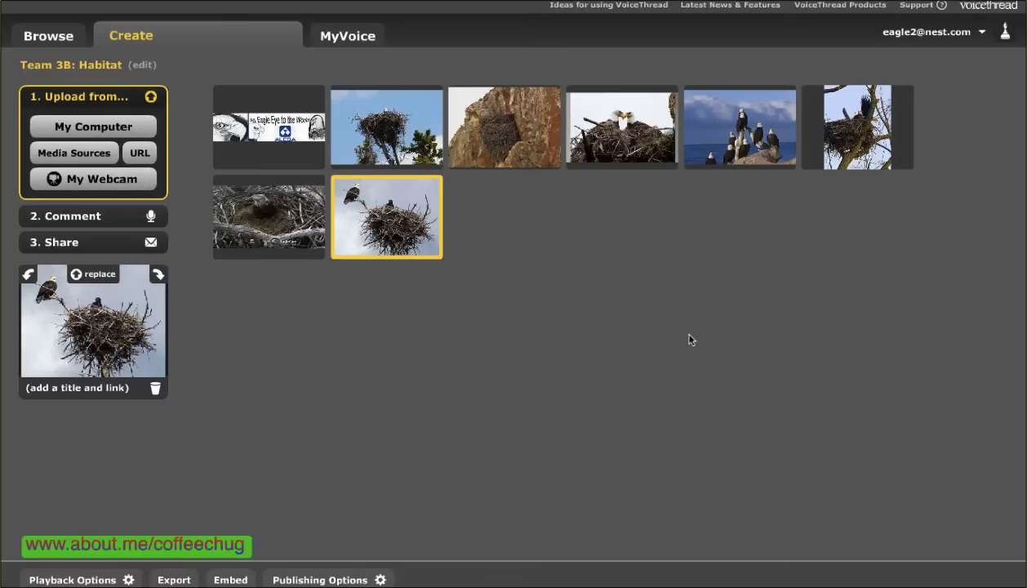
Return to MyVoice and reopen Team 3B: Habitat for editing from its gear menu
click(341, 39)
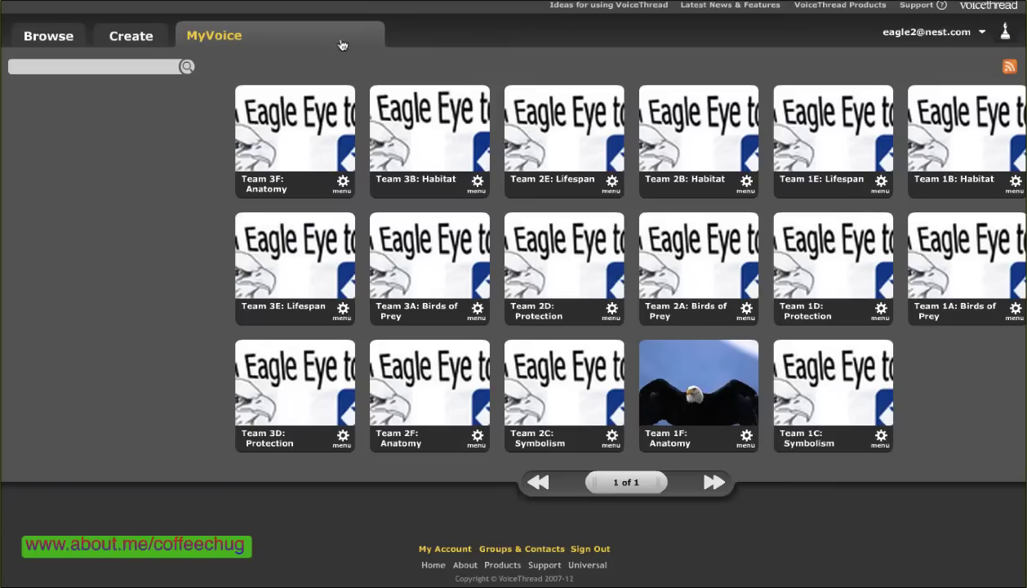
click(478, 181)
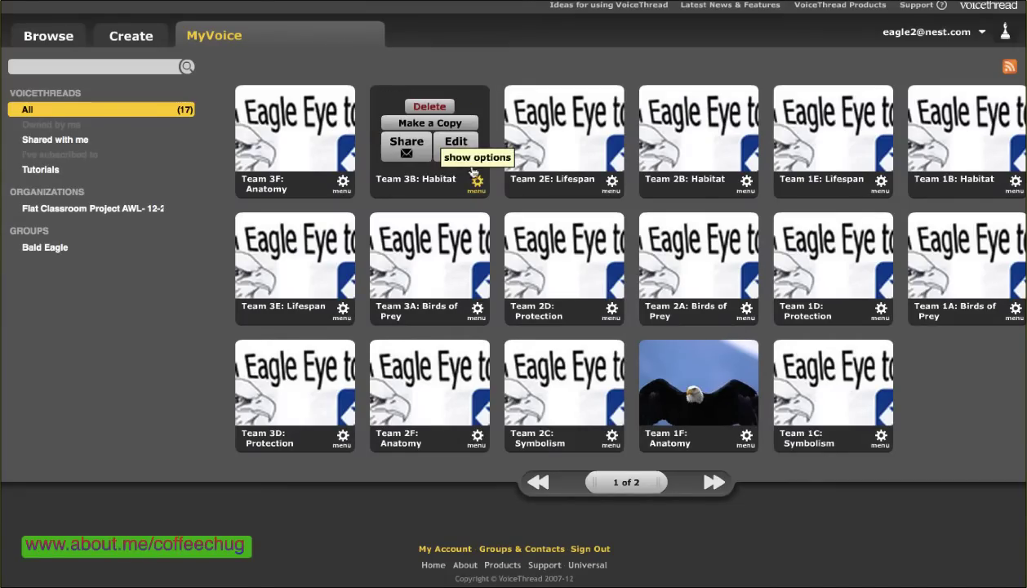
click(455, 142)
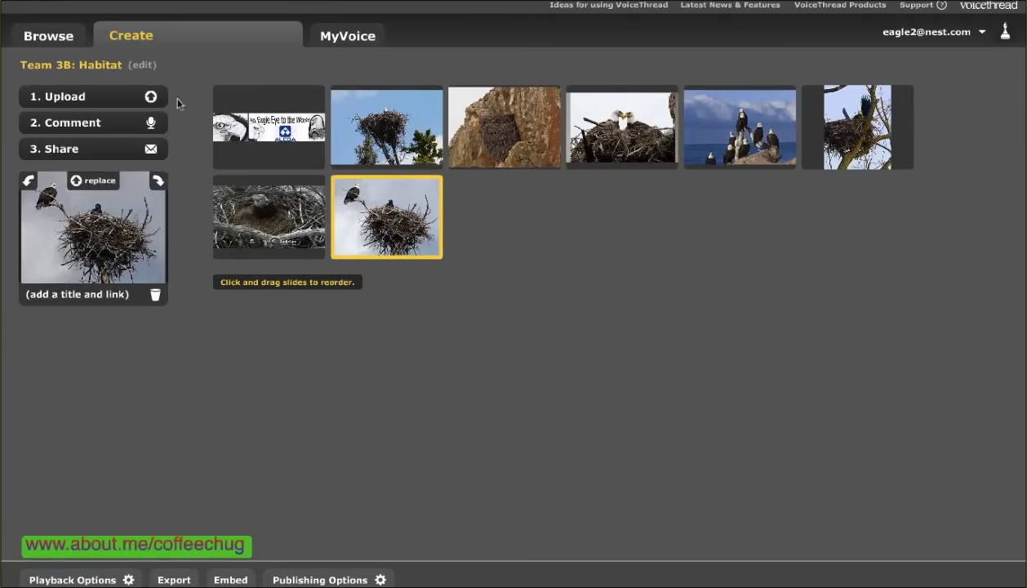
Cancel the computer file upload without adding media and switch to 2. Comment
click(104, 98)
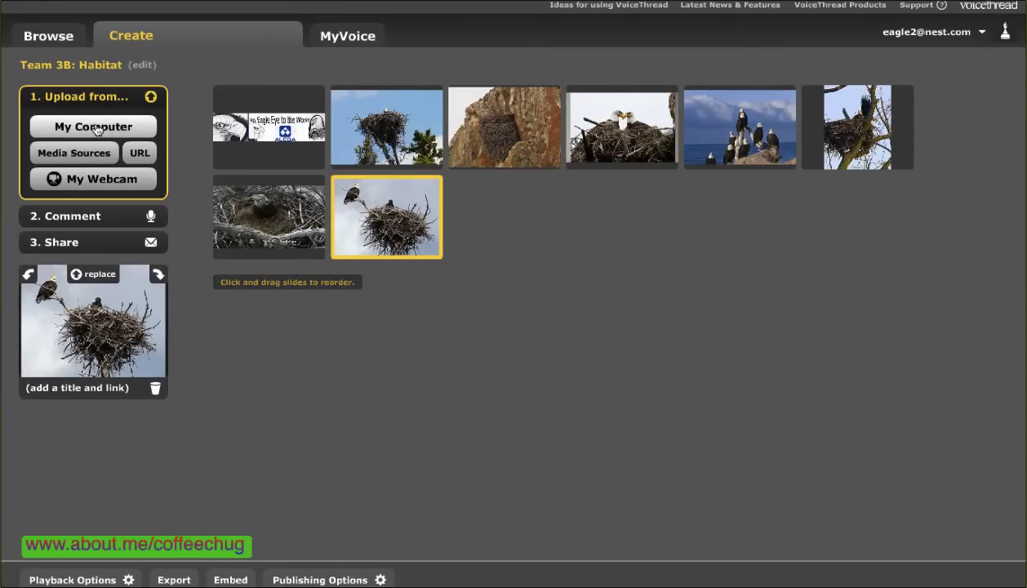
click(93, 127)
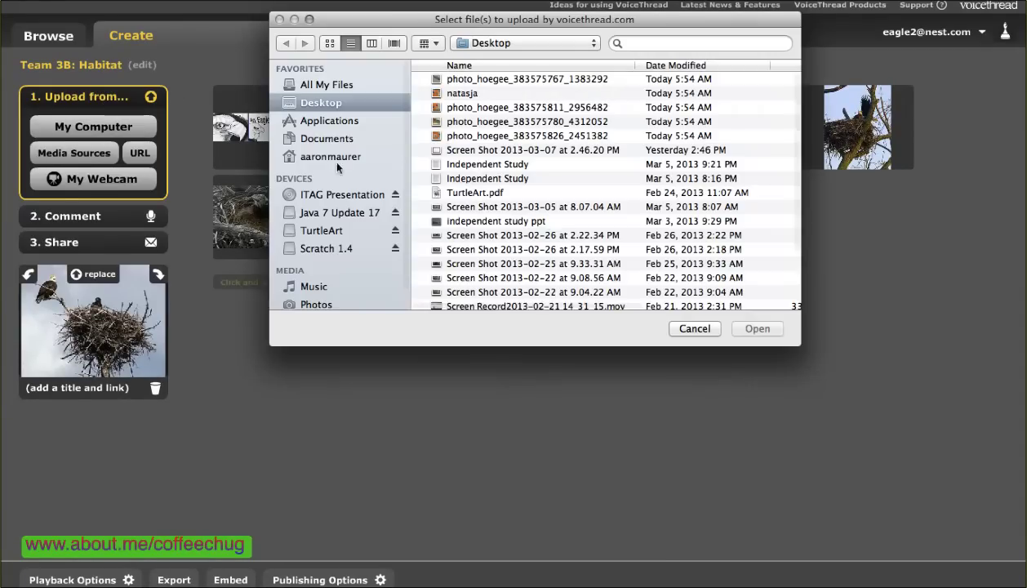
click(695, 328)
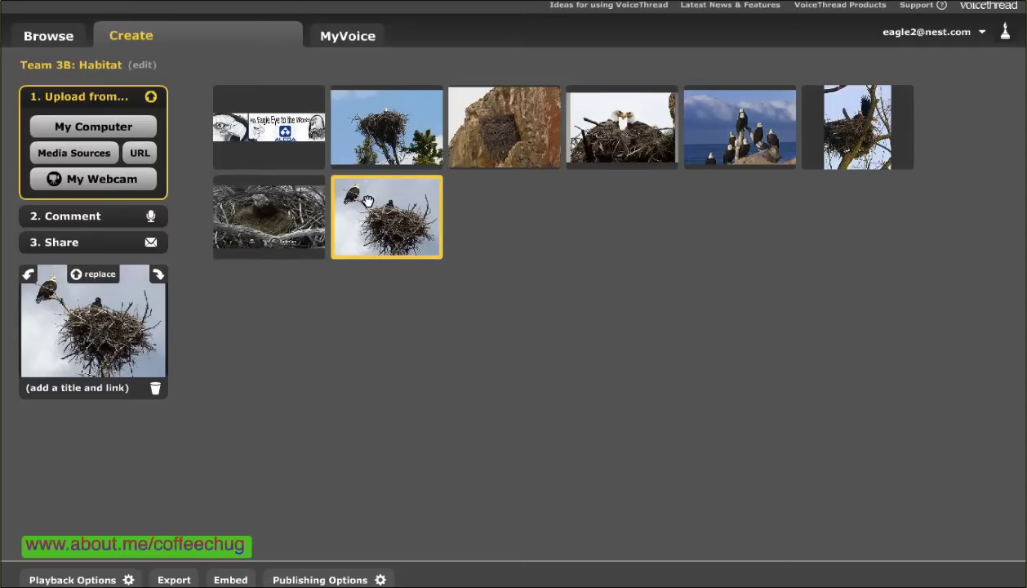
click(85, 218)
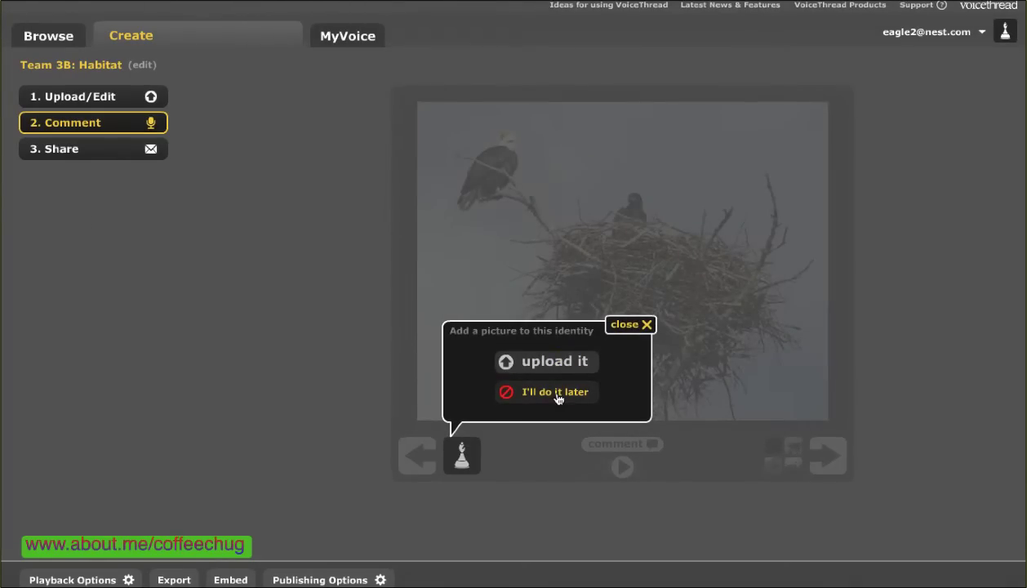
Skip the add-a-picture prompt and start an audio comment on the nest slide
click(556, 393)
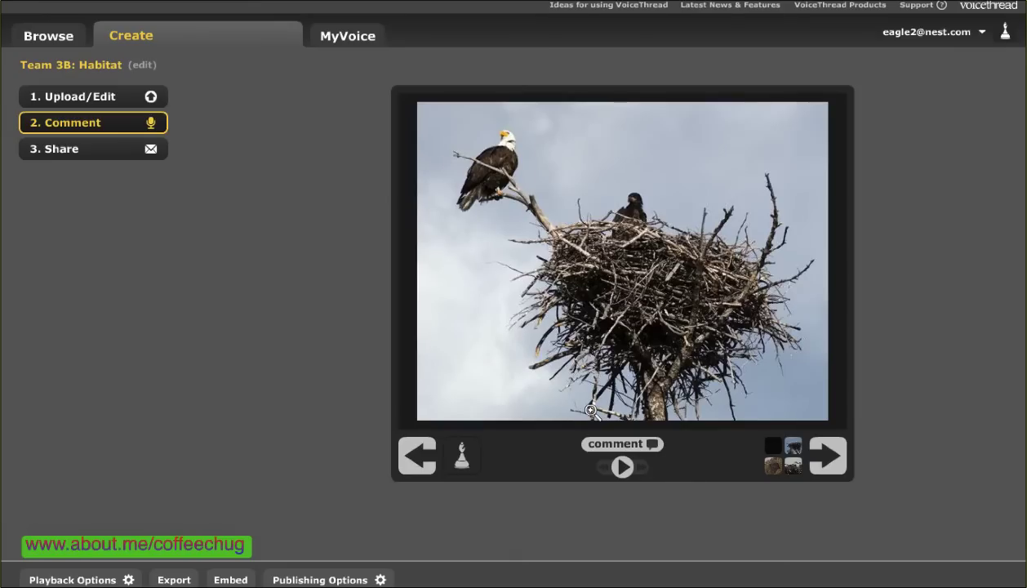
click(630, 451)
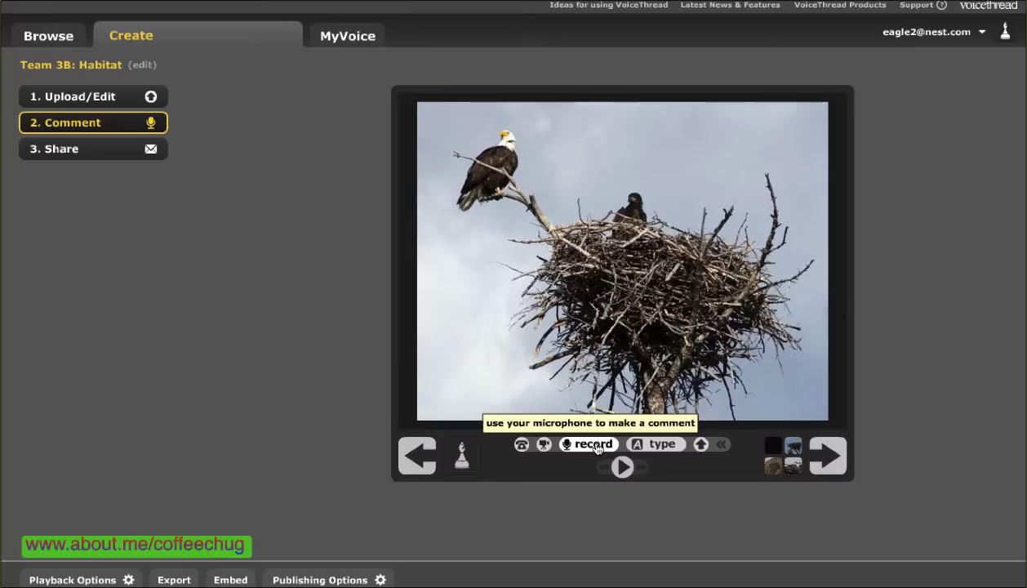
click(594, 445)
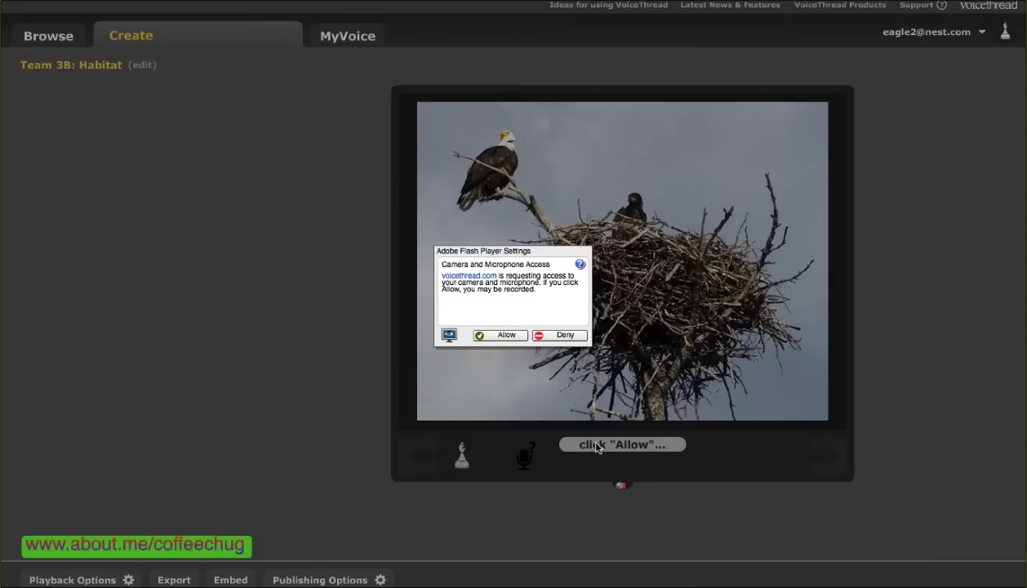
Allow camera and microphone access, record a trial audio comment, then discard it
click(507, 336)
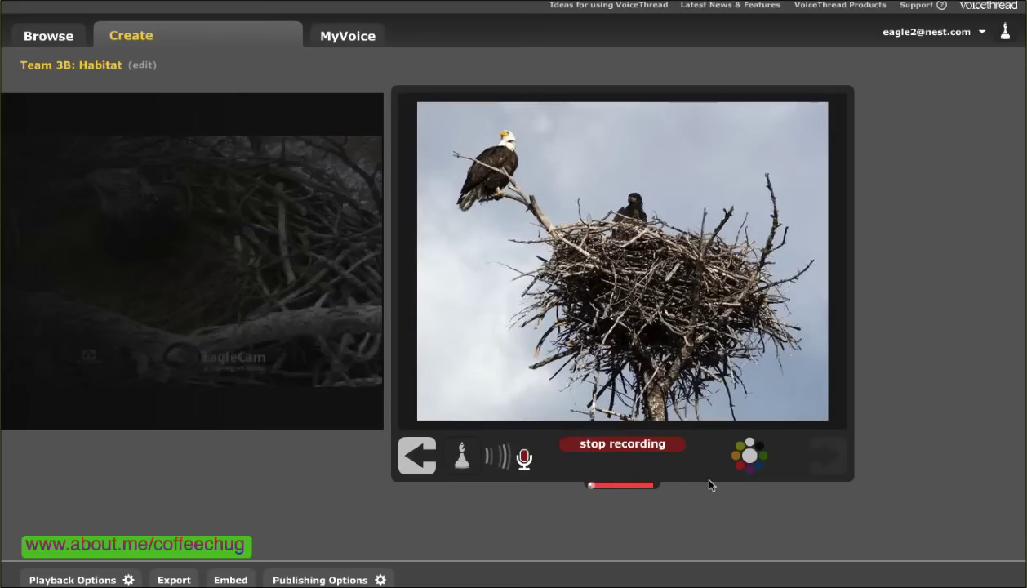
click(635, 446)
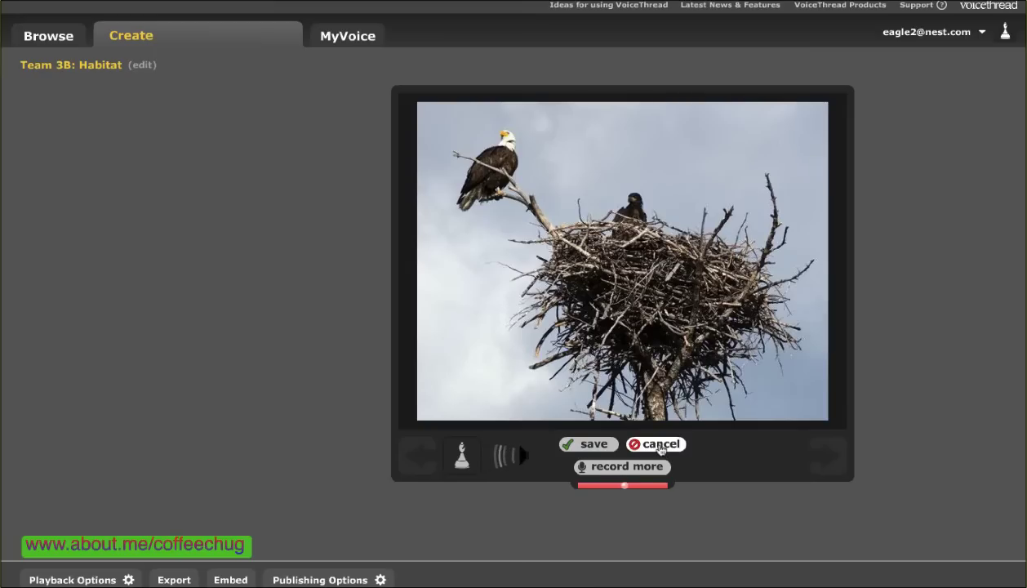
click(661, 446)
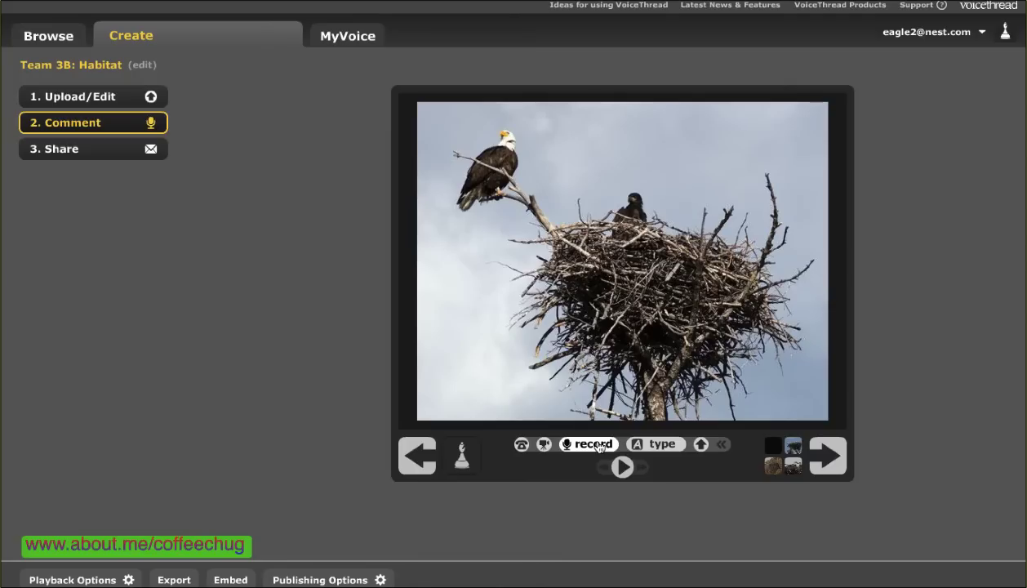
Record and save a new audio comment on the nest slide, then return to MyVoice
click(595, 444)
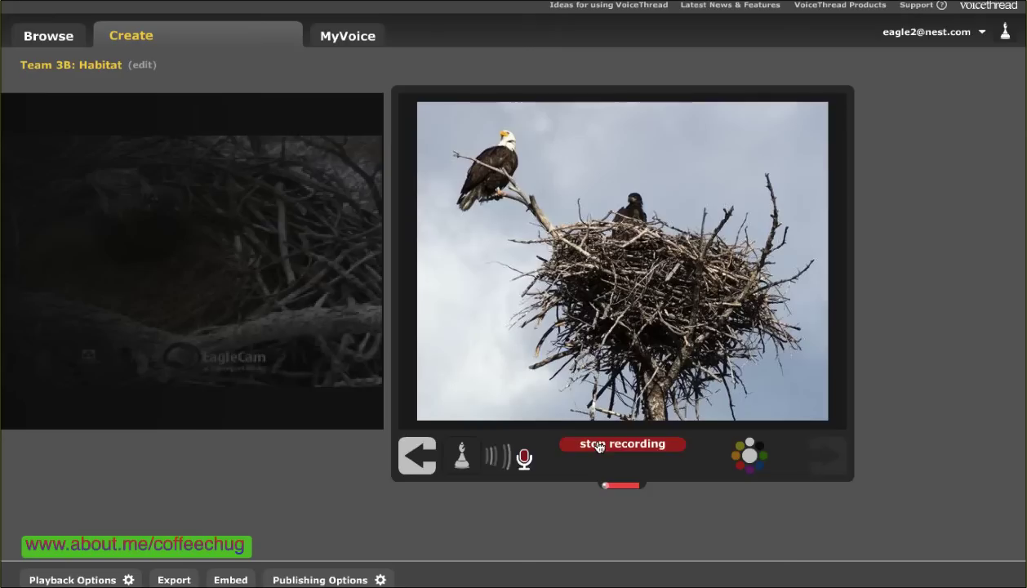
click(599, 446)
click(599, 445)
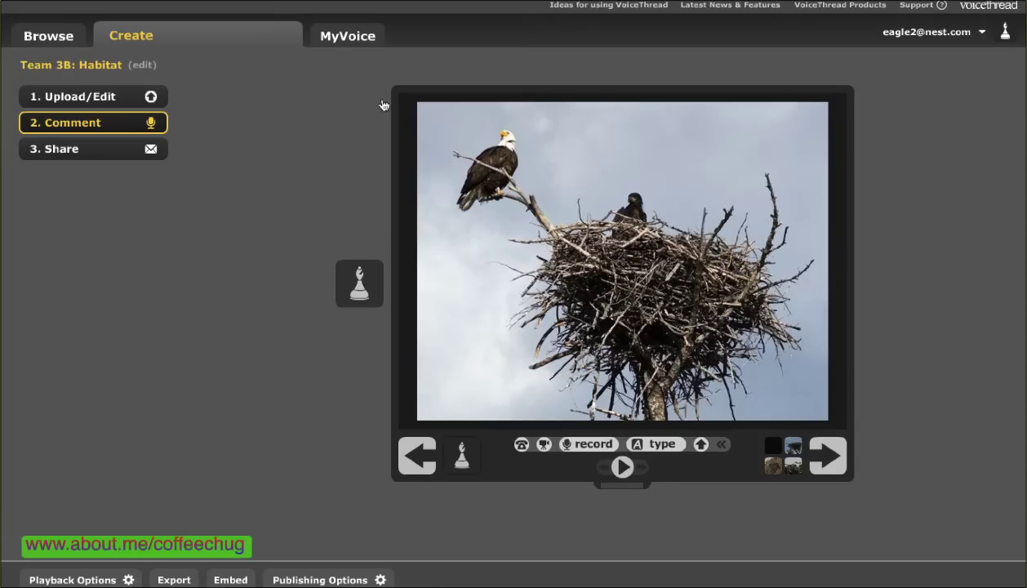
click(357, 46)
Open the Team 3B: Habitat thread in the viewer and skip the add-a-picture prompt
click(477, 183)
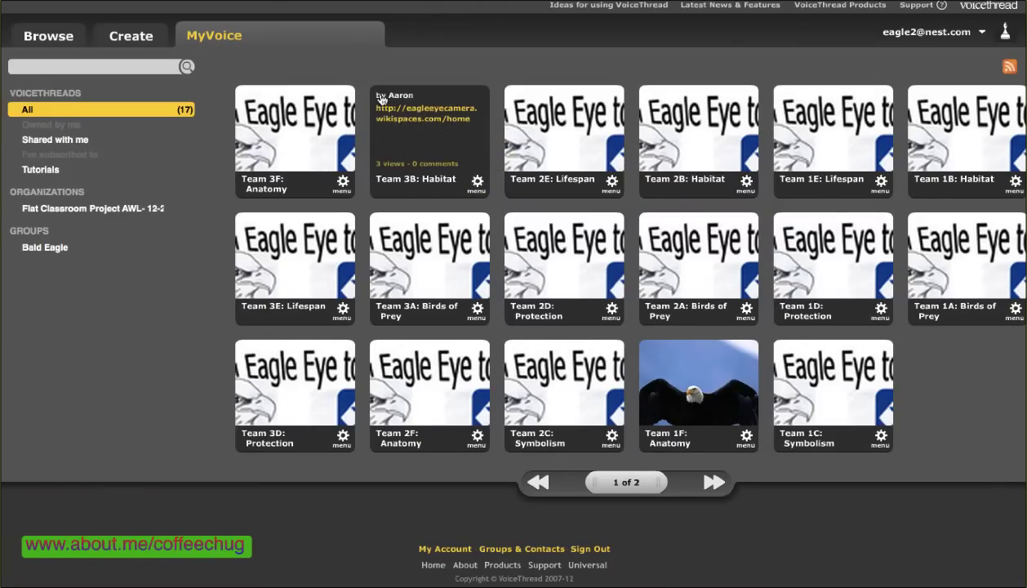
click(401, 119)
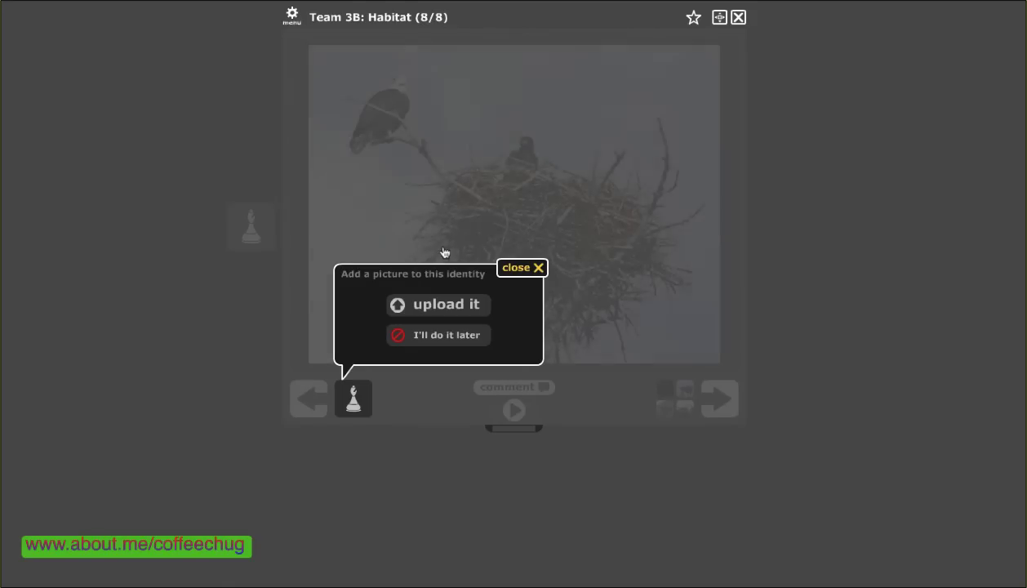
click(447, 336)
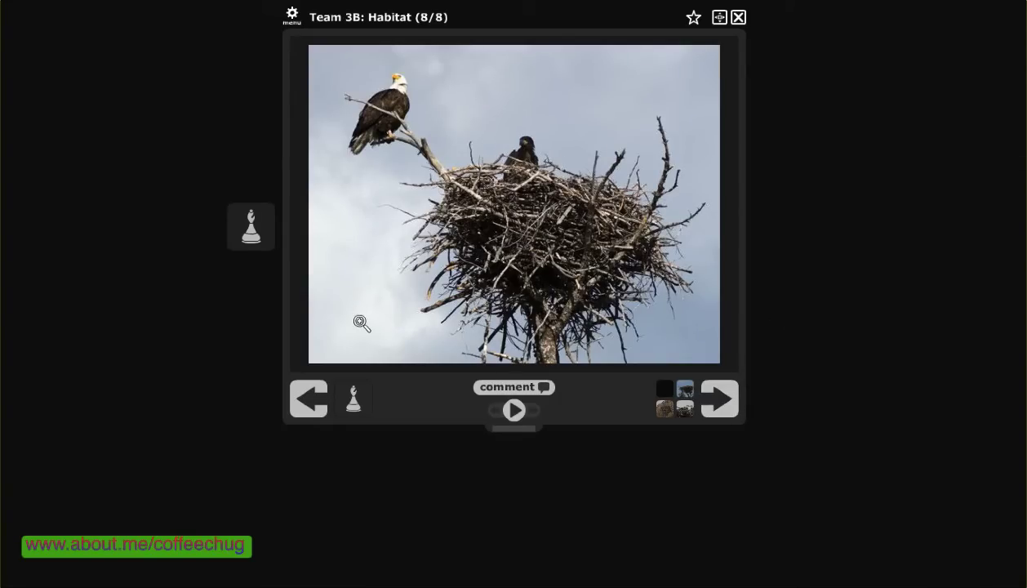
Play slides 7 and 8 with the nest comment, then close the viewer
click(318, 398)
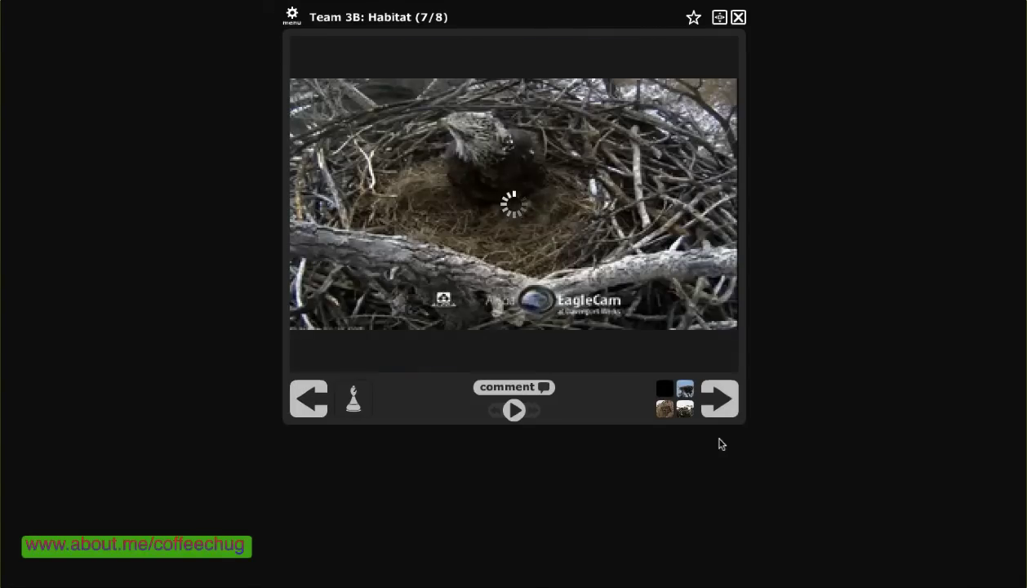
click(513, 410)
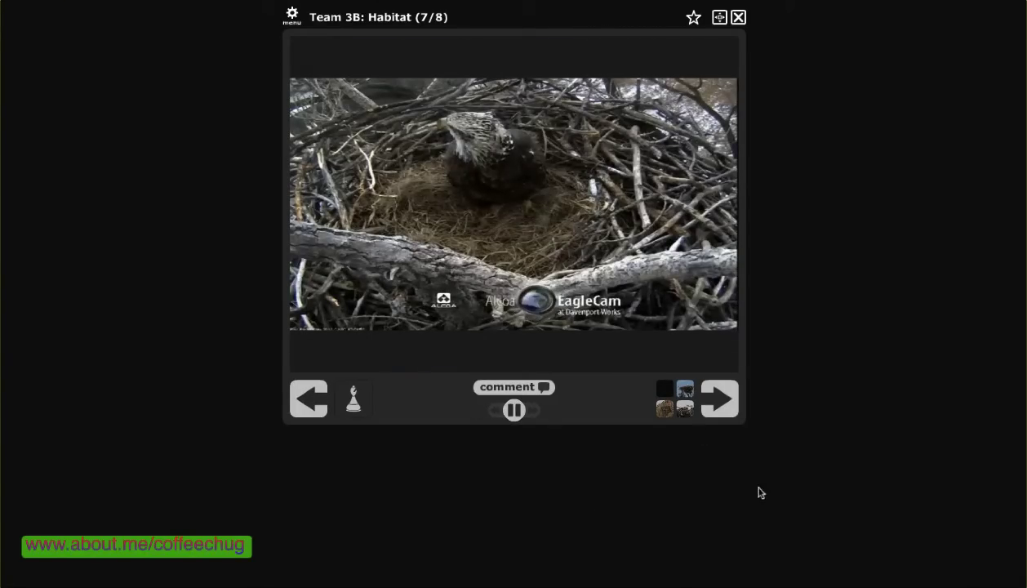
click(734, 420)
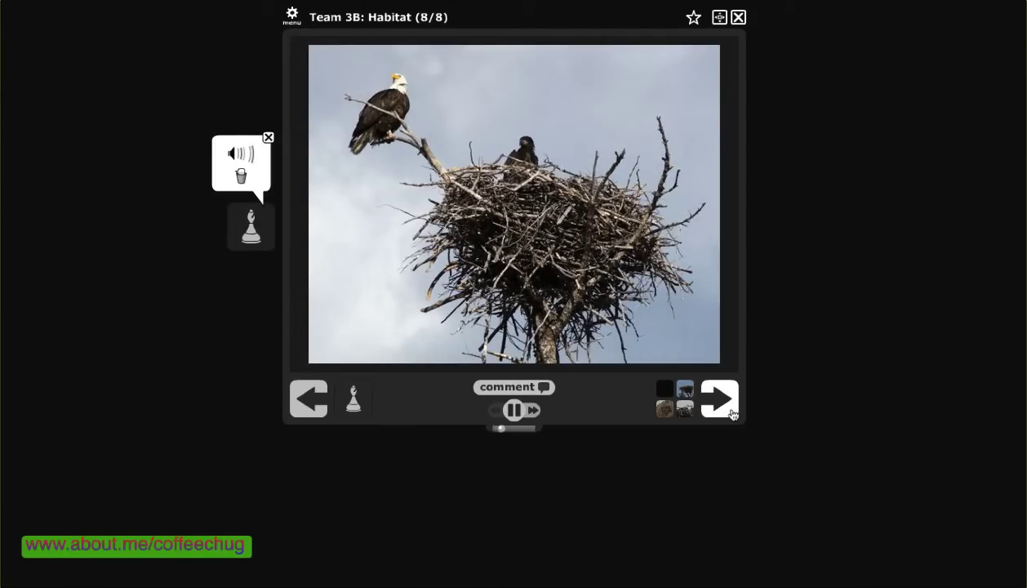
click(732, 415)
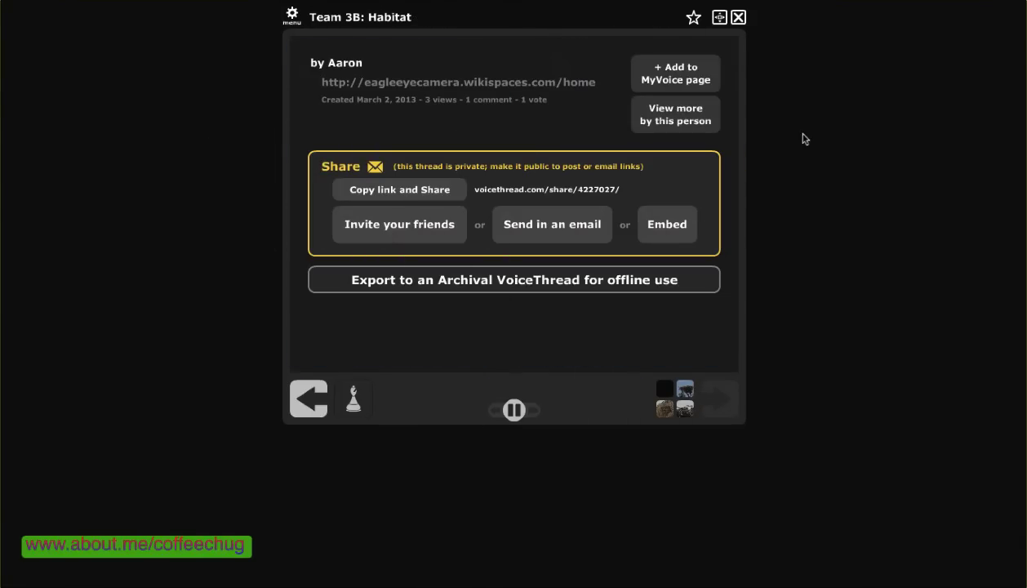
click(739, 18)
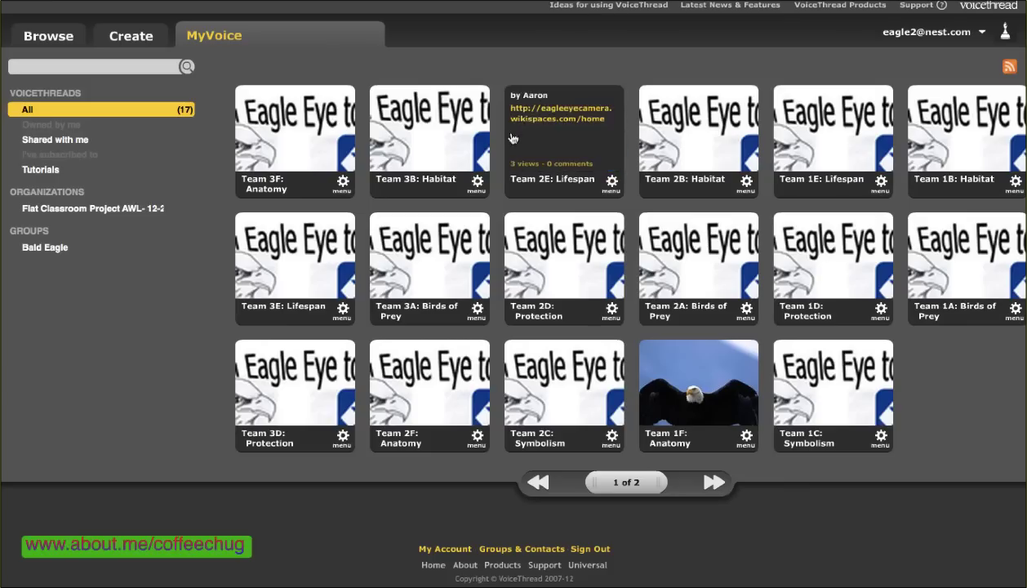
Reopen Team 3B: Habitat for editing, select the last nest slide, and choose 2. Comment
click(477, 182)
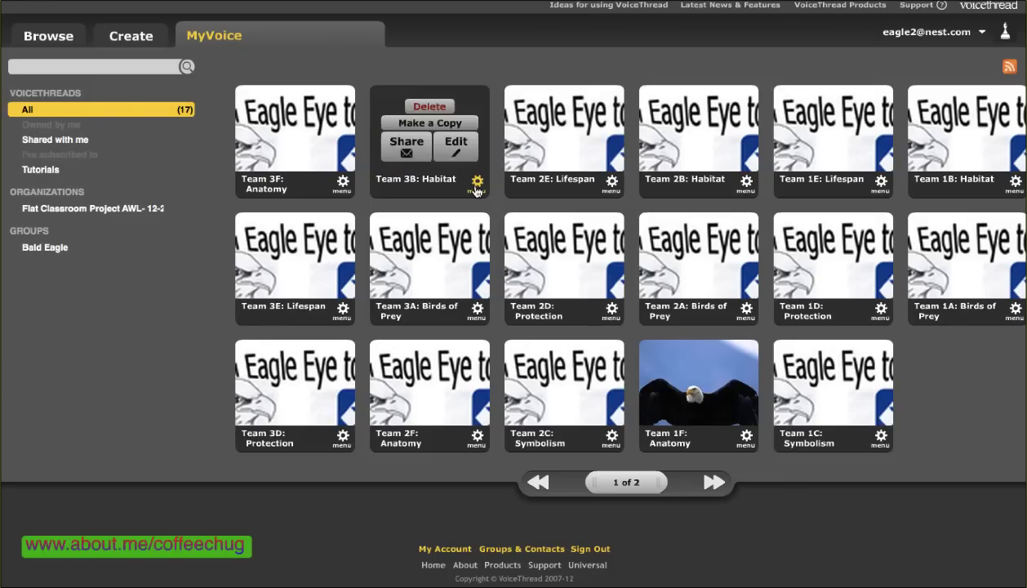
click(457, 143)
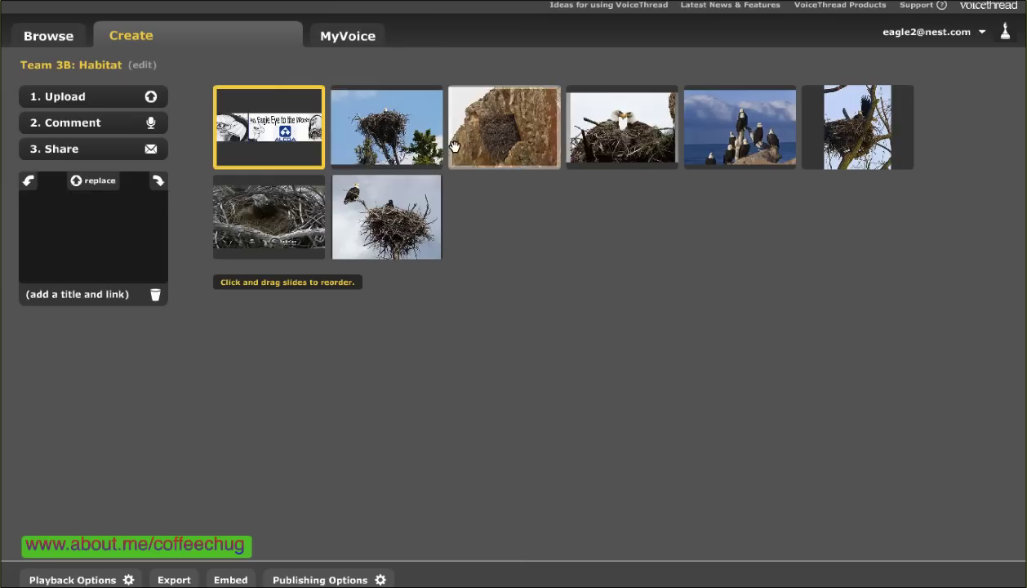
click(384, 219)
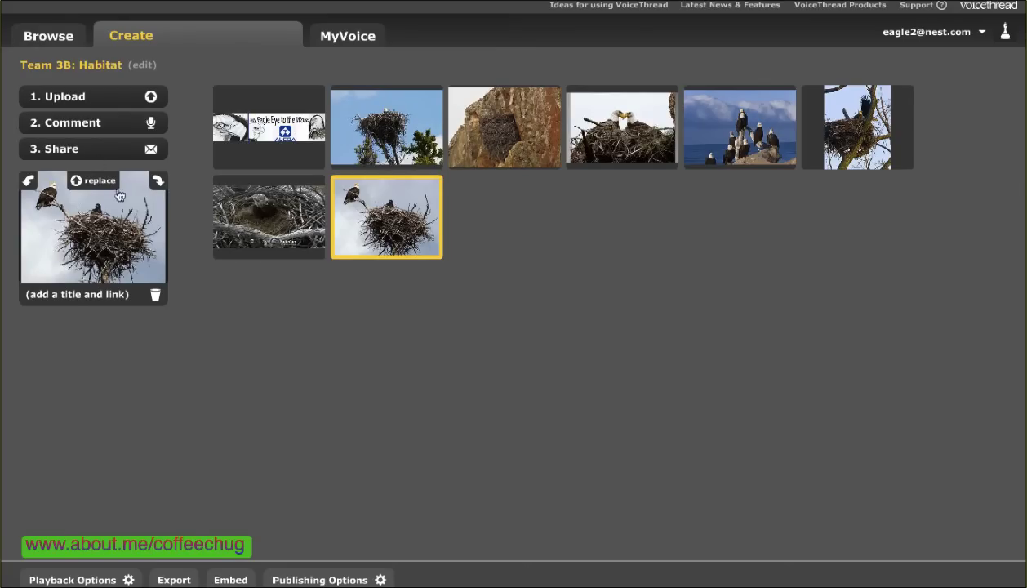
click(84, 129)
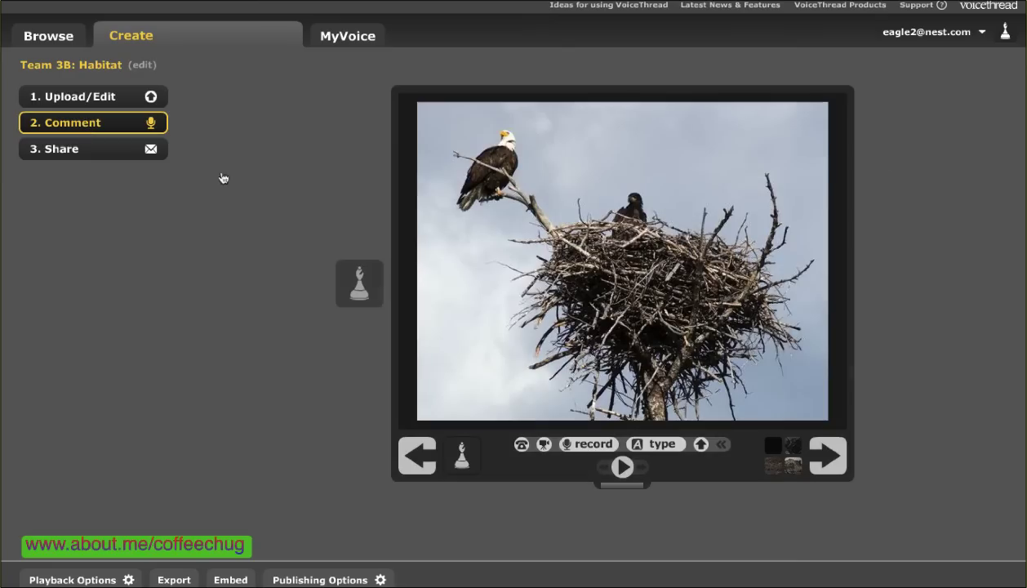
Delete the saved audio comment from the nest slide
click(360, 282)
click(349, 231)
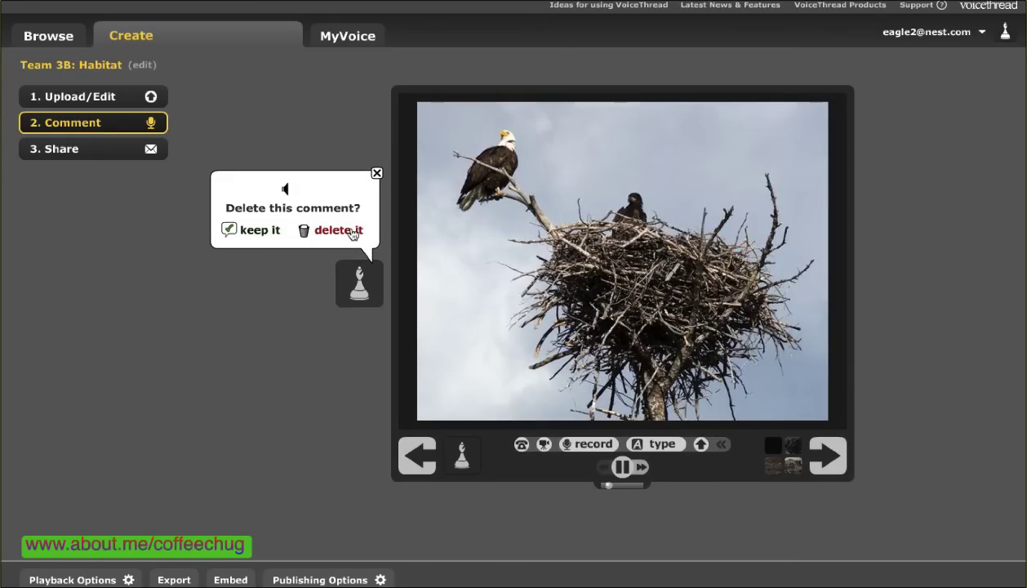
click(322, 229)
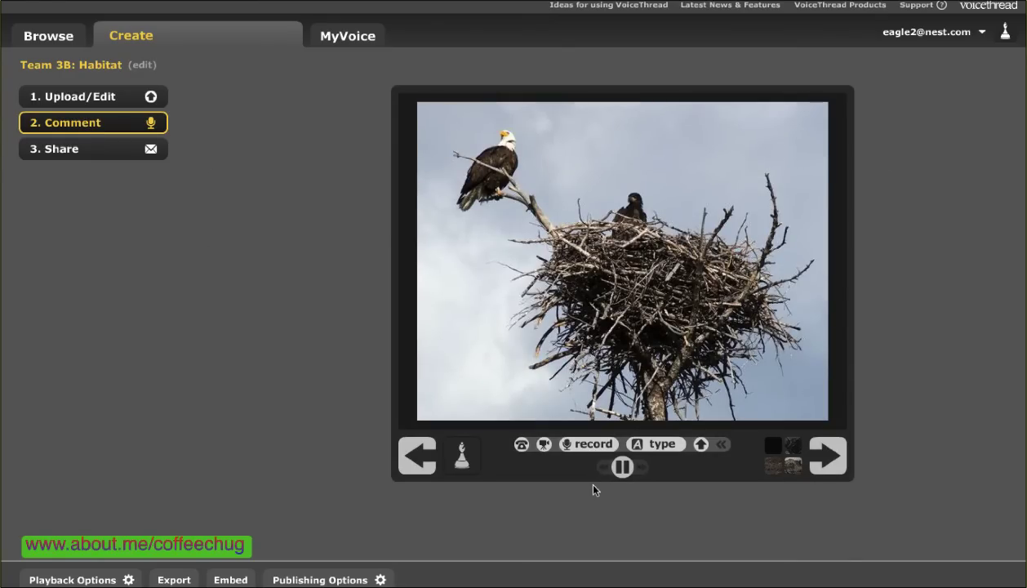
Record a brief new audio take on the nest slide and discard it
click(592, 449)
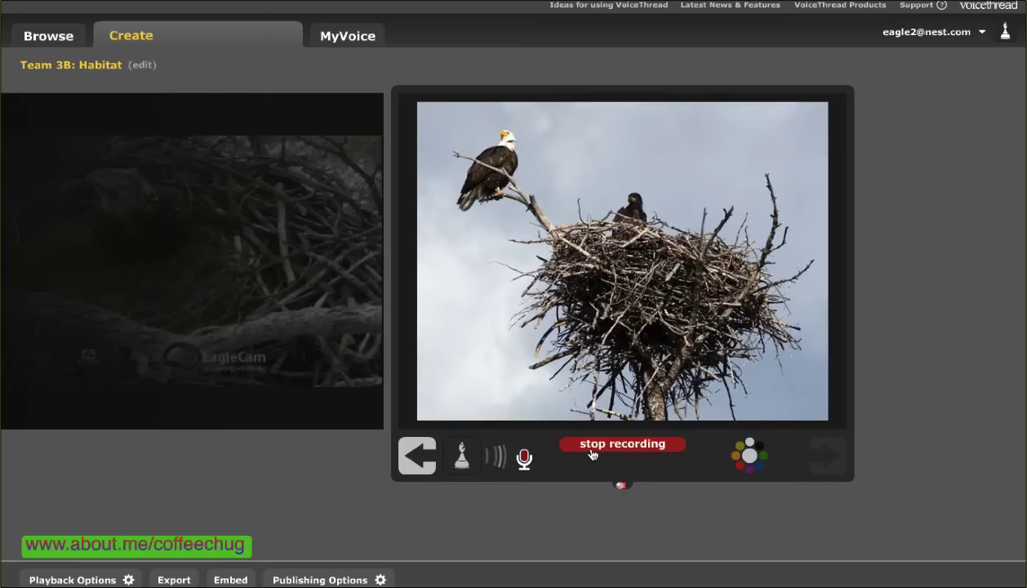
click(592, 445)
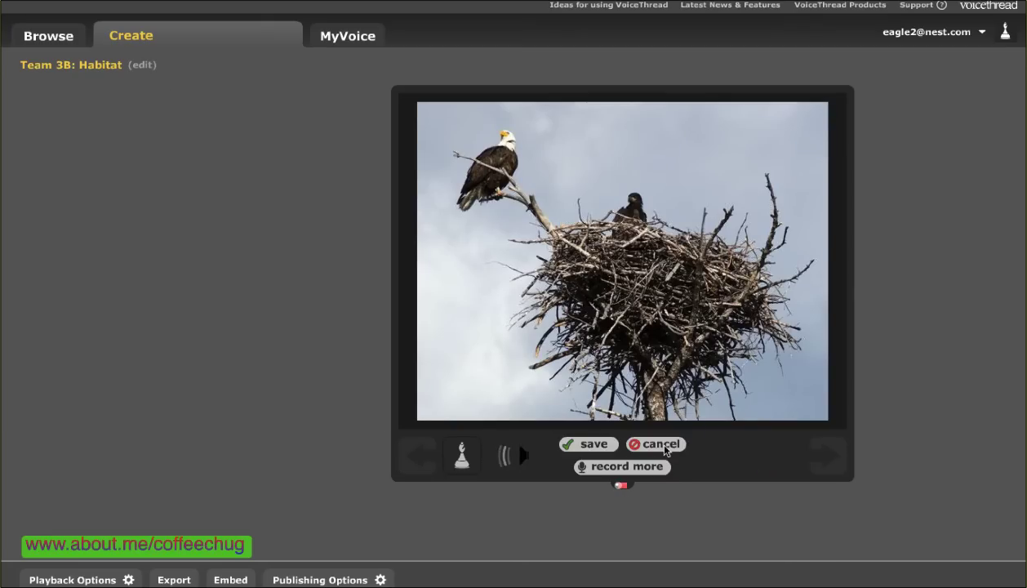
click(663, 445)
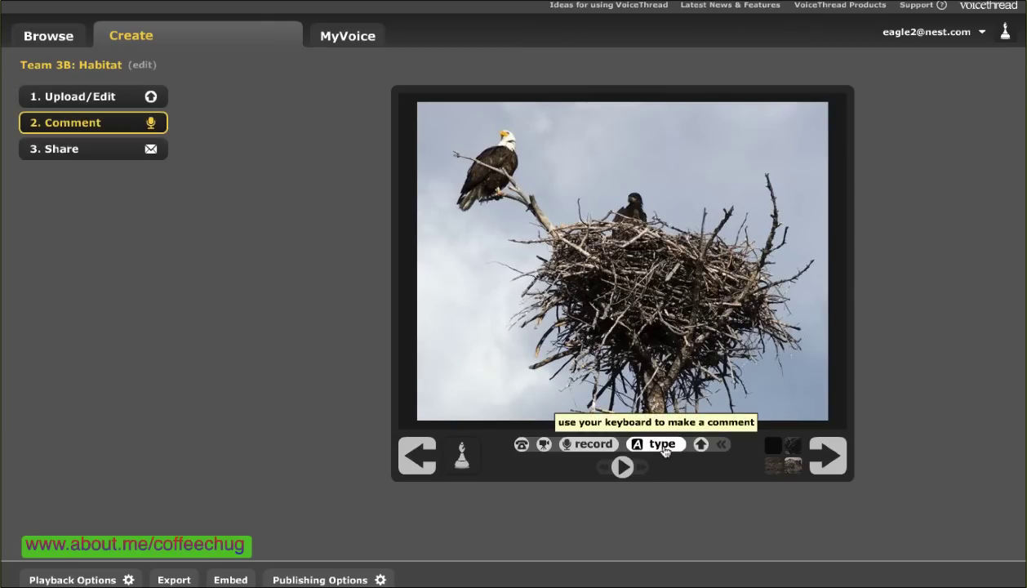